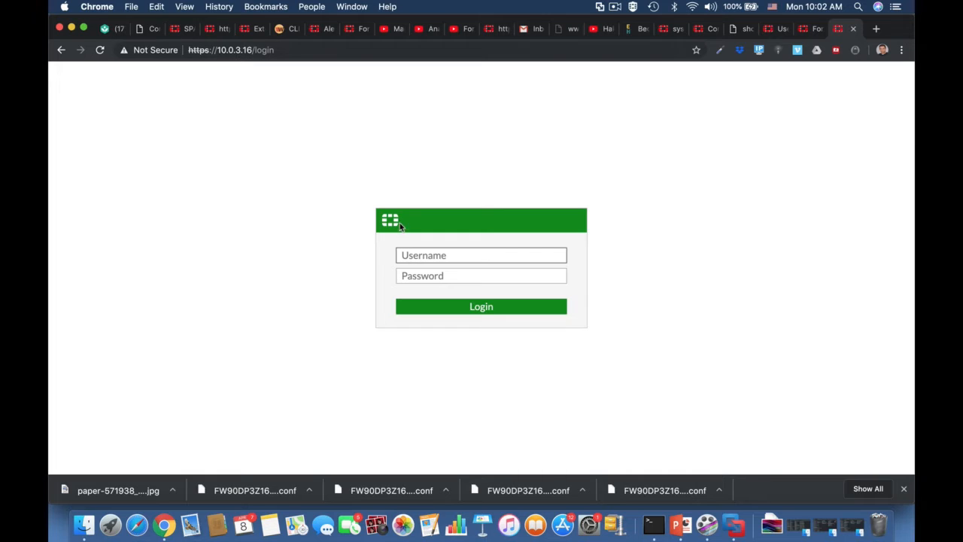
Step: Log in to the FortiWiFi with the username admin and postpone the recommended file system check
text(admin)
key(Tab)
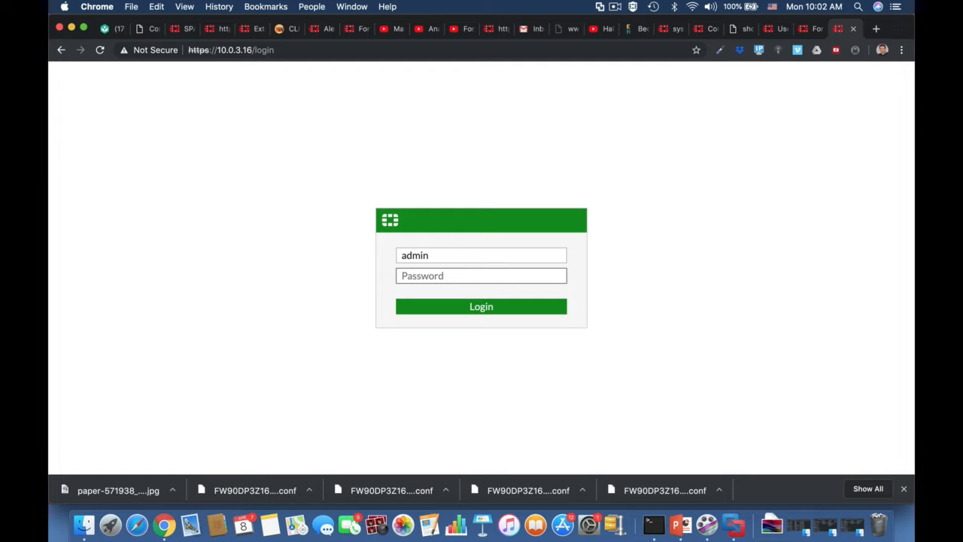
click(510, 312)
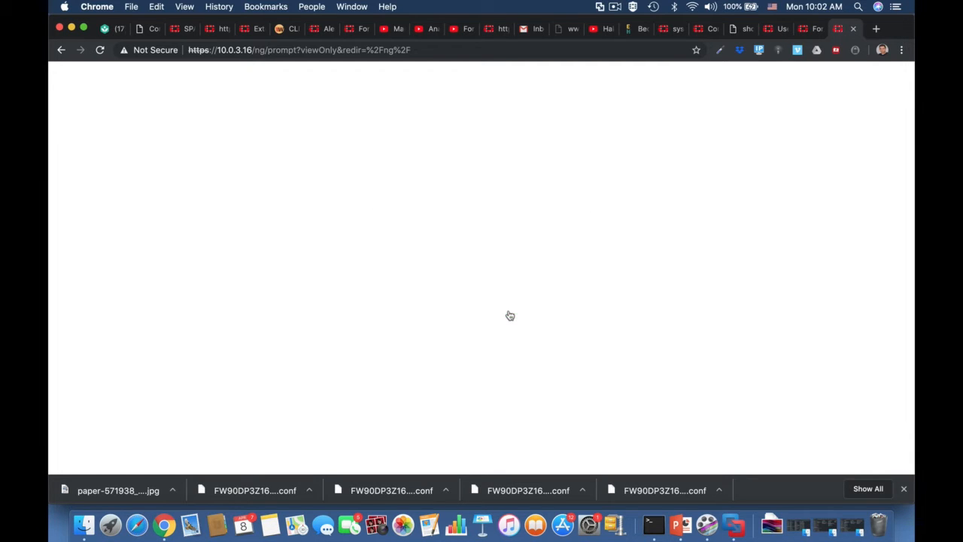
click(530, 310)
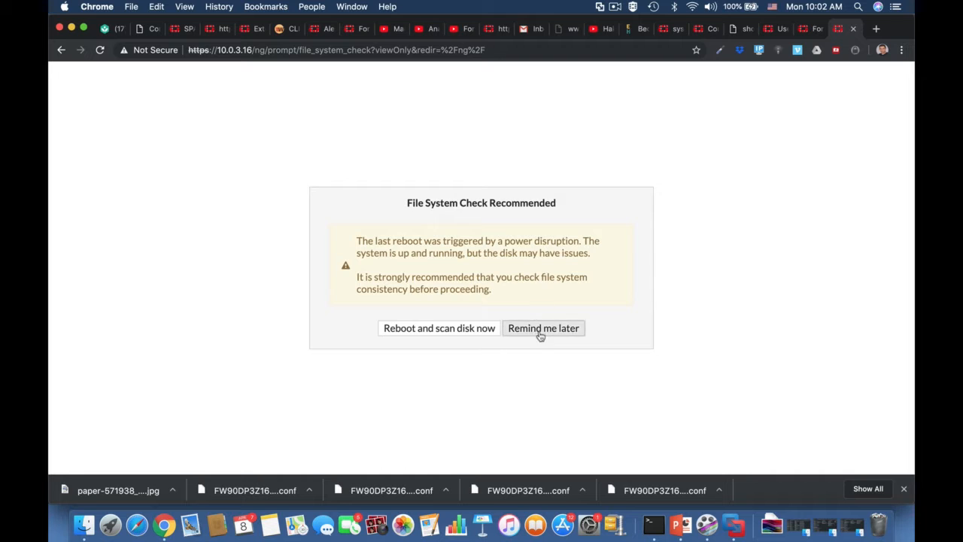
click(541, 331)
click(521, 310)
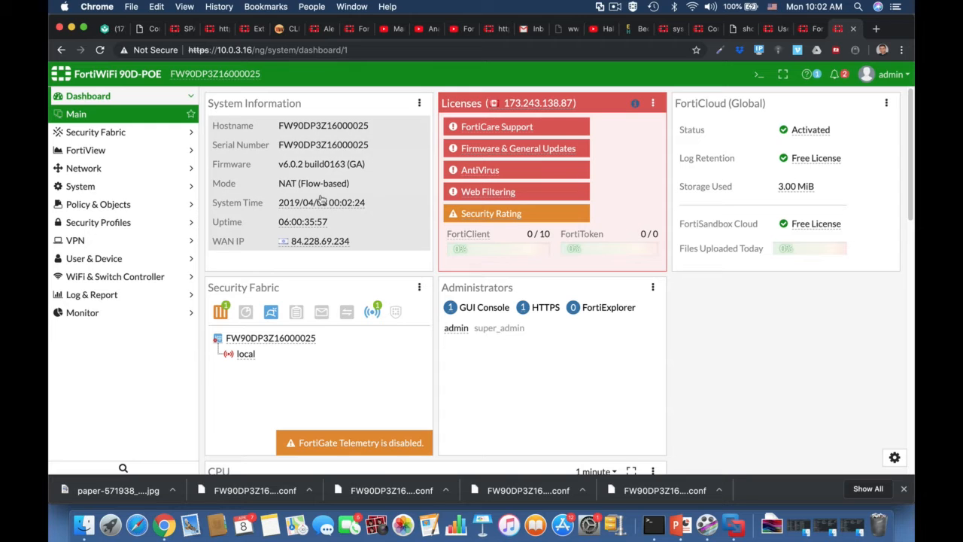
Step: Open the physical interface internal8 for editing from the network interfaces list
click(115, 172)
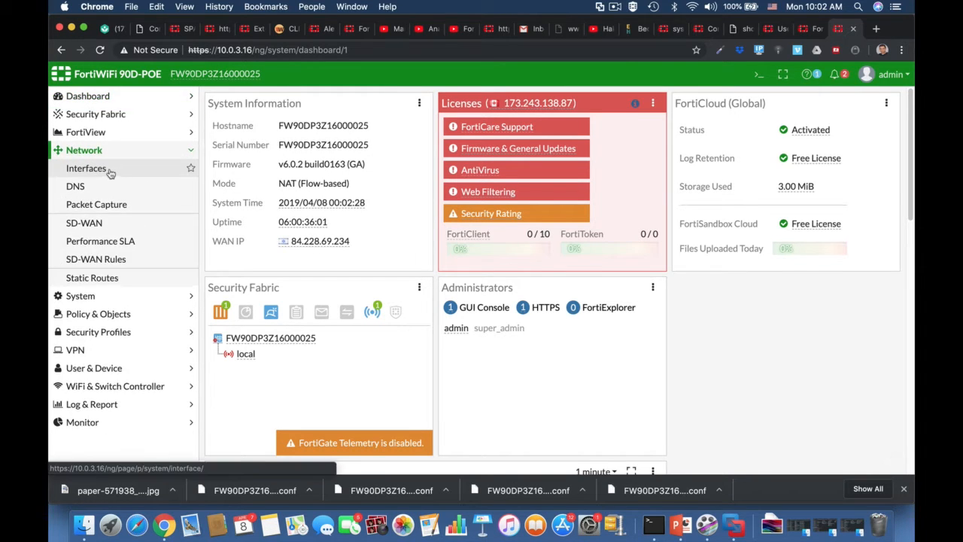
click(110, 172)
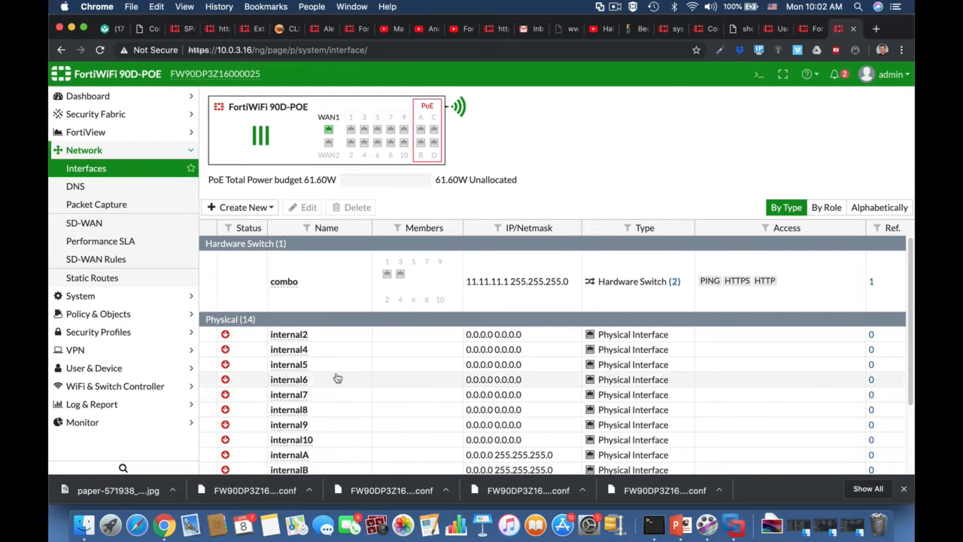
scroll(313, 342, down, 3)
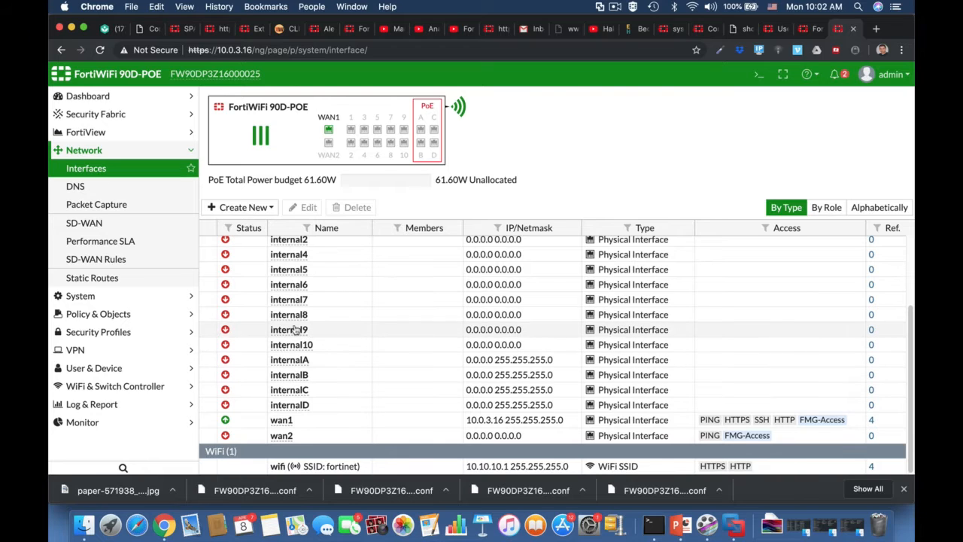
click(293, 318)
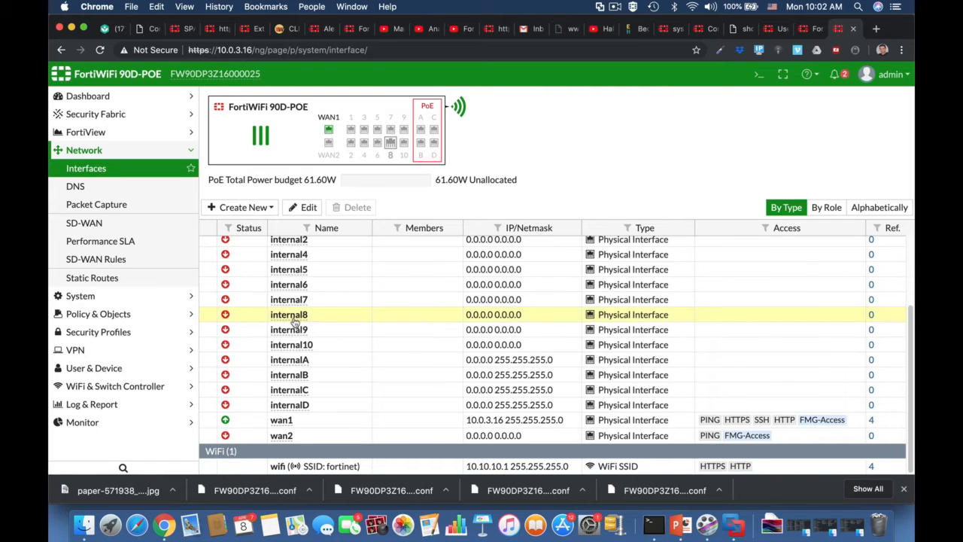
click(304, 208)
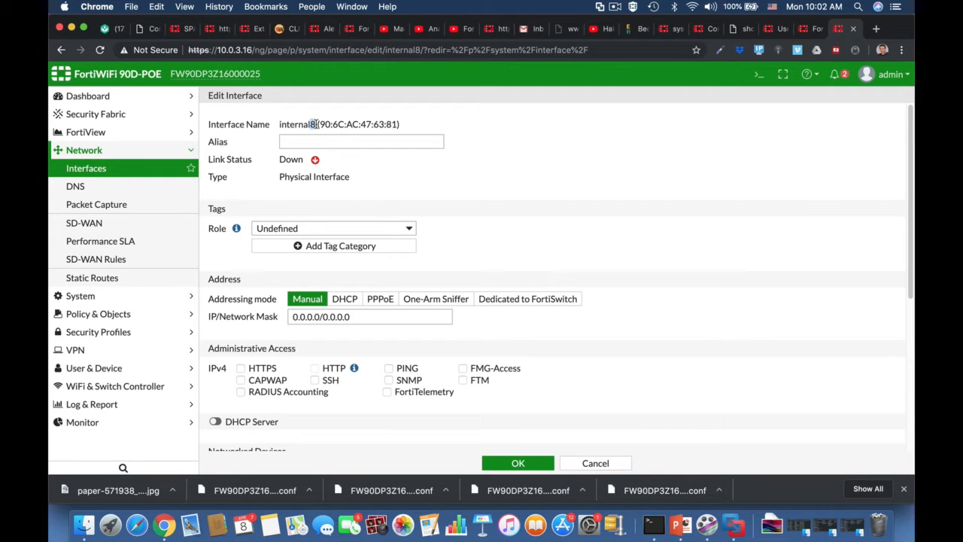
Step: Set the internal8 interface's alias to Admin and keep its role as Undefined
click(295, 143)
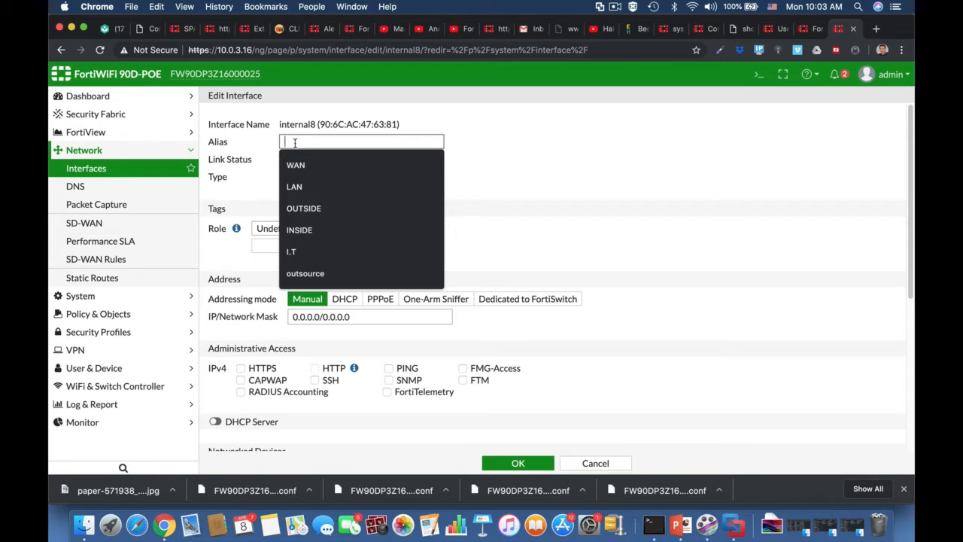
text(Admin)
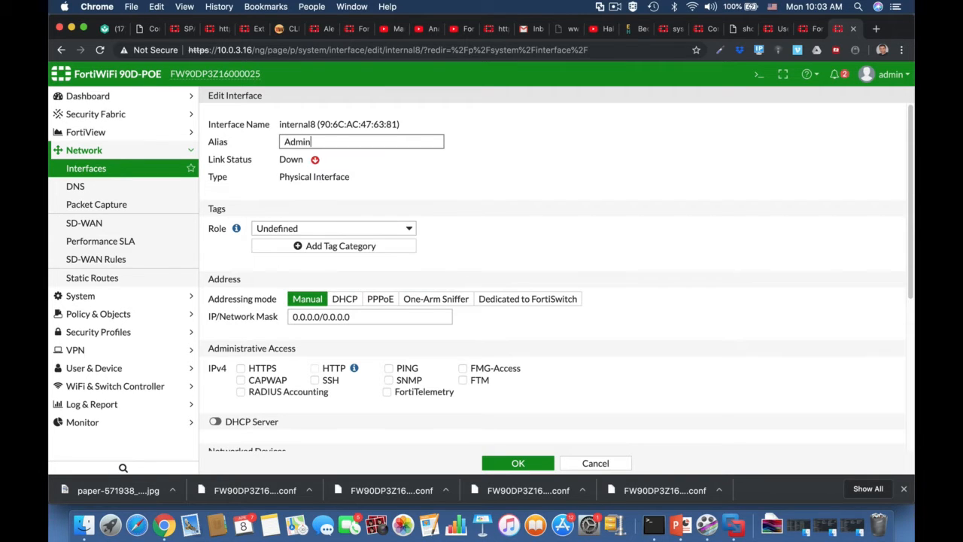
click(463, 215)
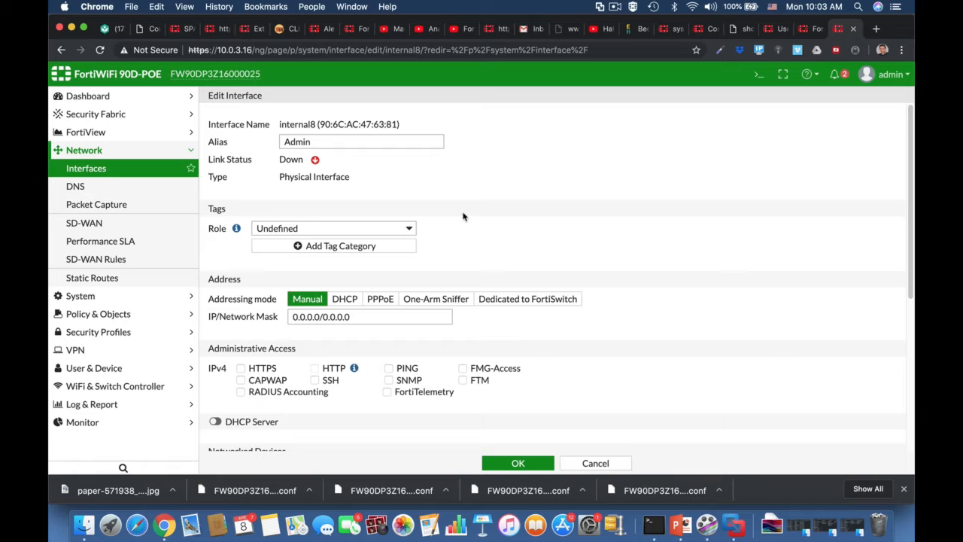
click(364, 229)
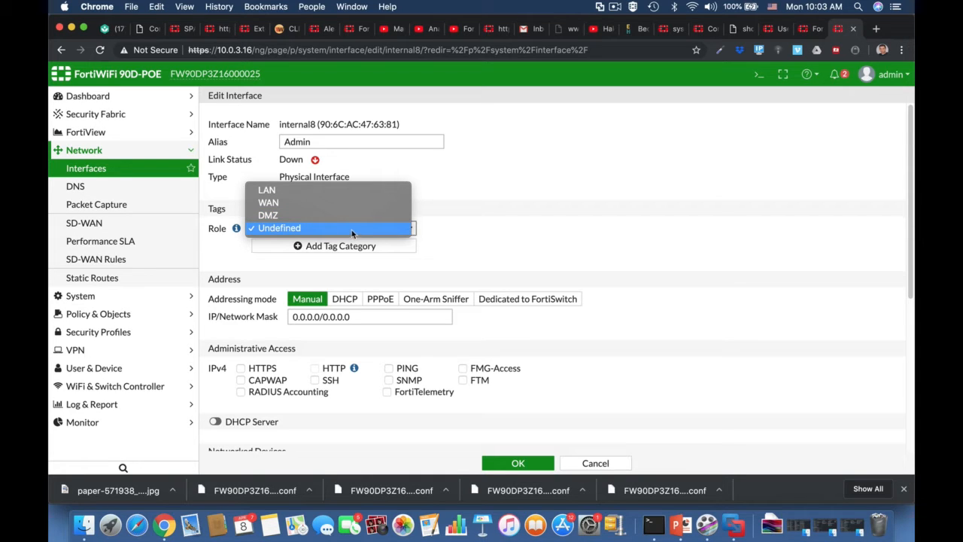
click(287, 228)
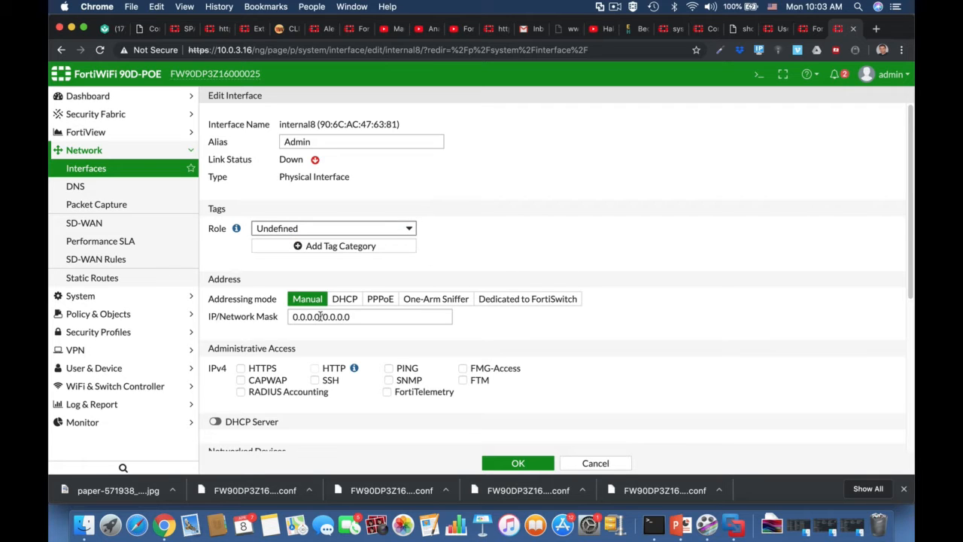
Step: Set the interface's manual IP/Network Mask to 10.10.11.1/255.255.255.0
drag(319, 316, 283, 323)
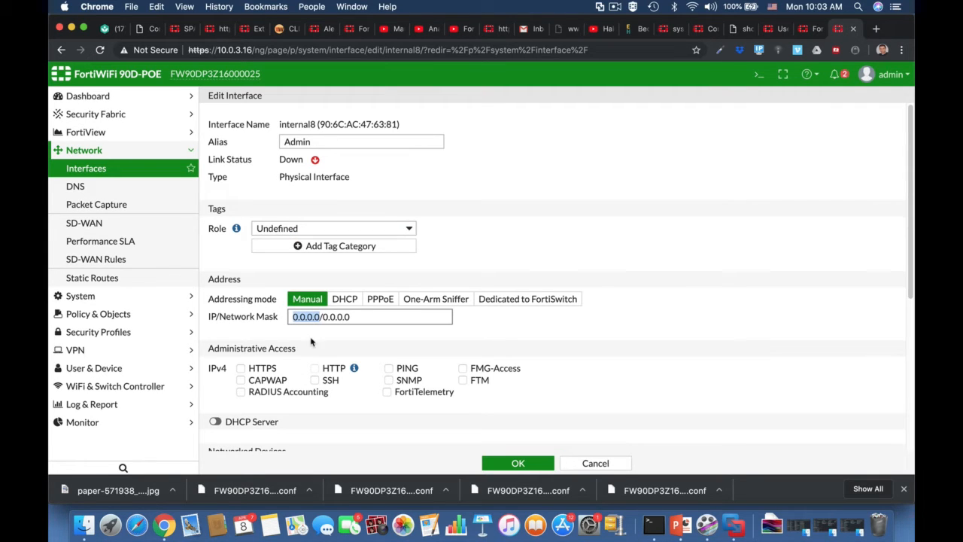
text(10.10.10.1)
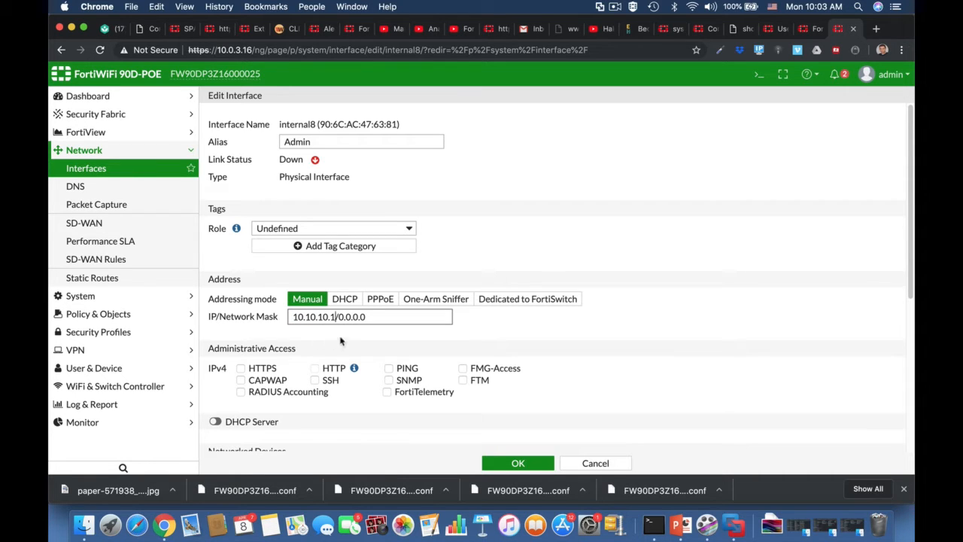
key(BackSpace)
key(BackSpace)
key(BackSpace)
text(1.1)
drag(339, 316, 405, 323)
text(255.2)
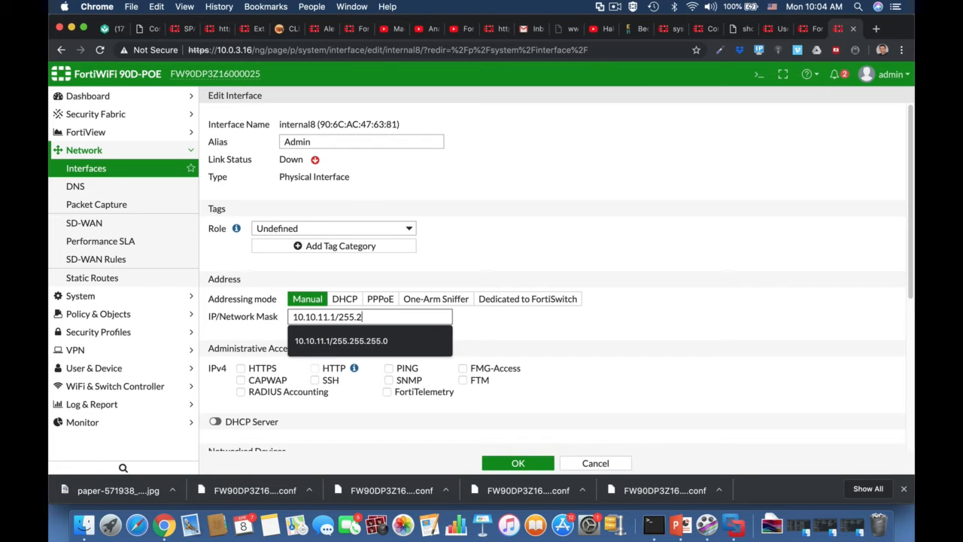
text(55.255.0)
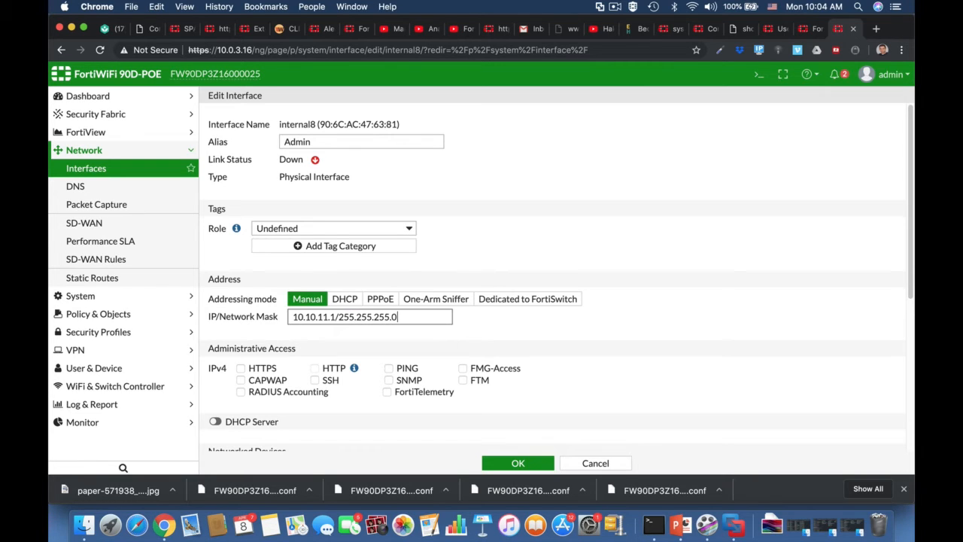
click(600, 334)
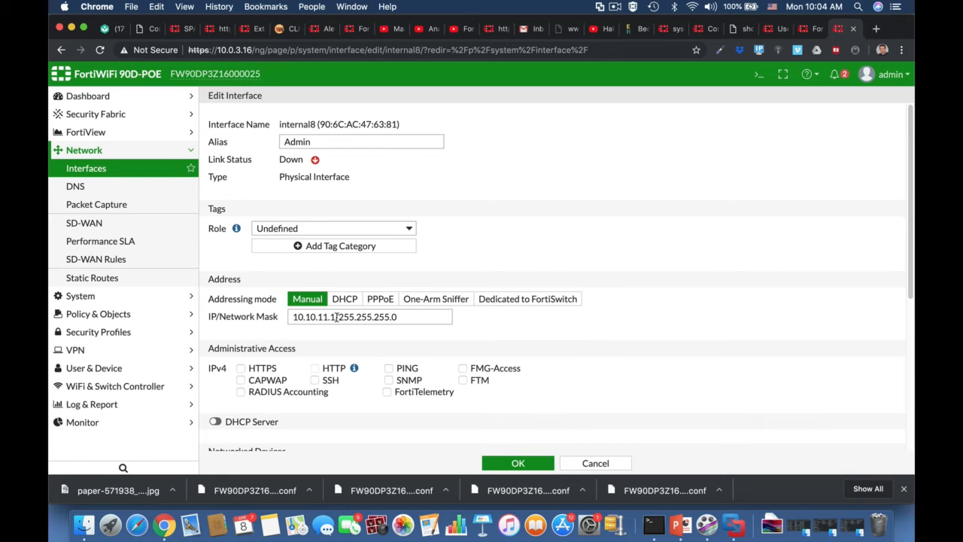
drag(335, 317, 290, 316)
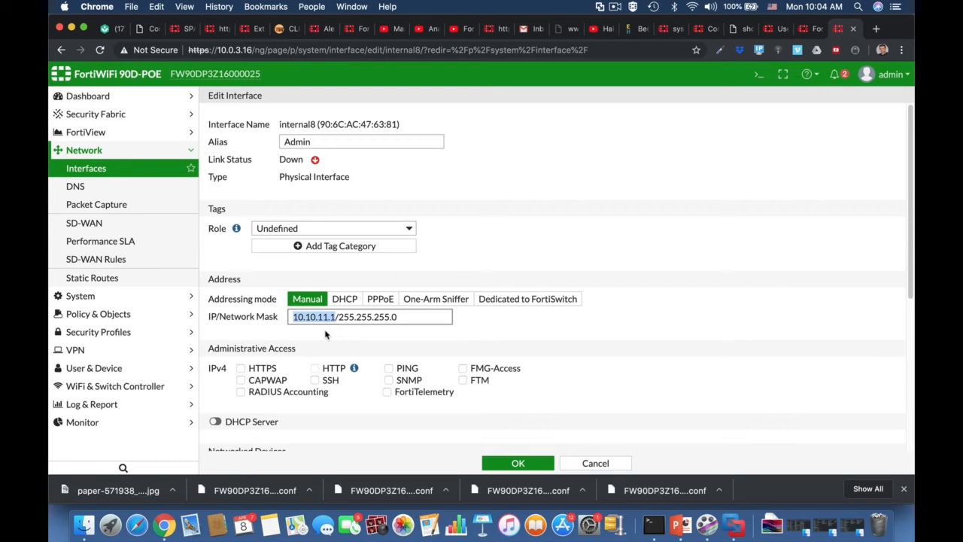
Step: Enable HTTPS, HTTP and SSH for IPv4 administrative access, leaving PING disabled
scroll(661, 376, down, 3)
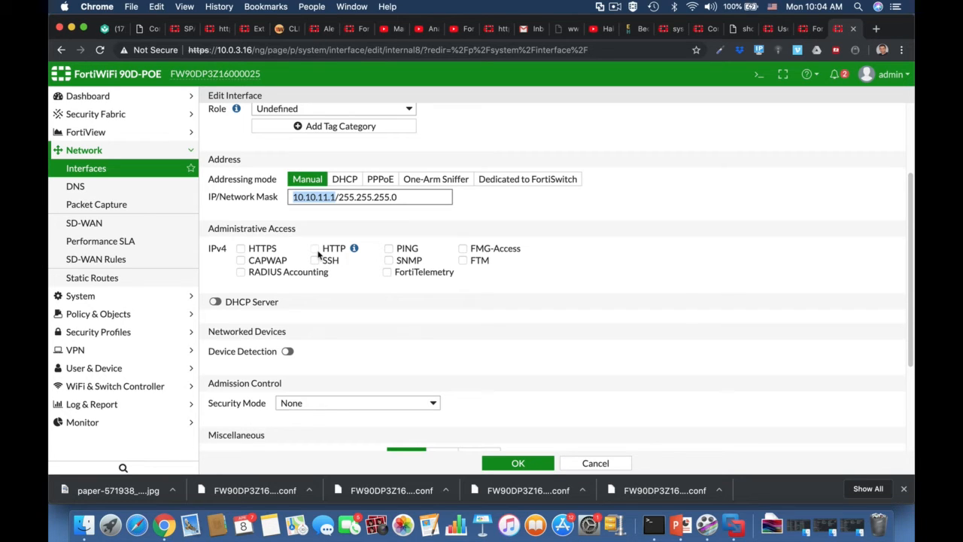
click(240, 249)
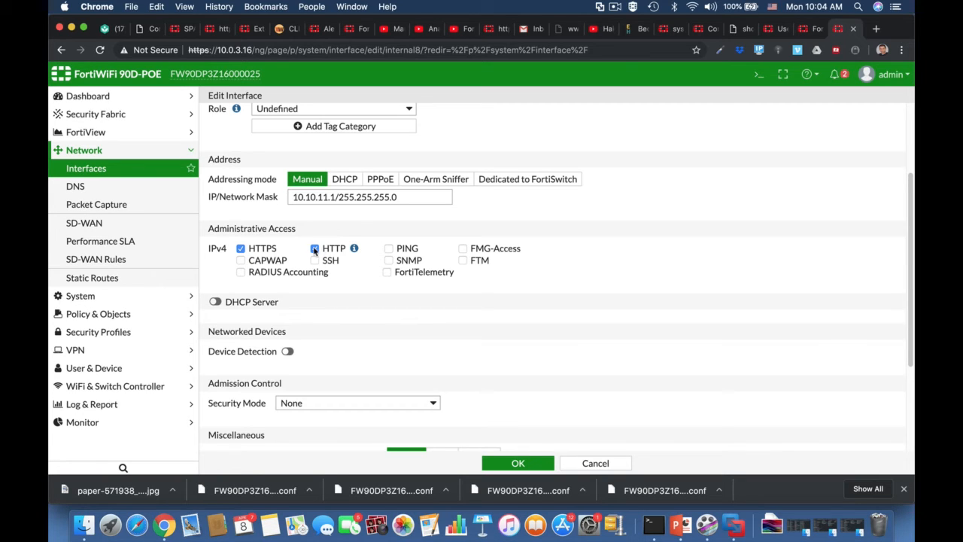
click(395, 251)
click(389, 250)
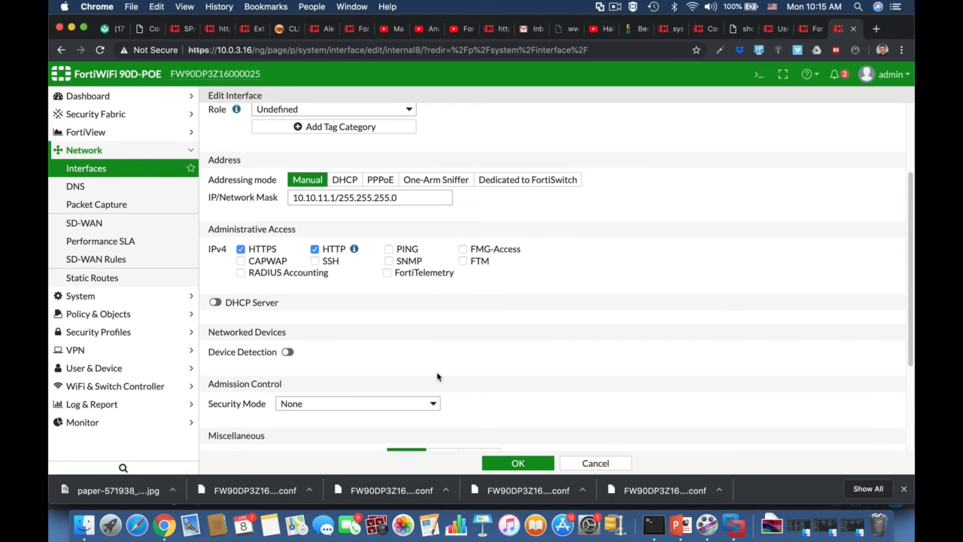
click(315, 261)
Step: Review the available security modes under Admission Control, keeping None selected
scroll(433, 397, down, 3)
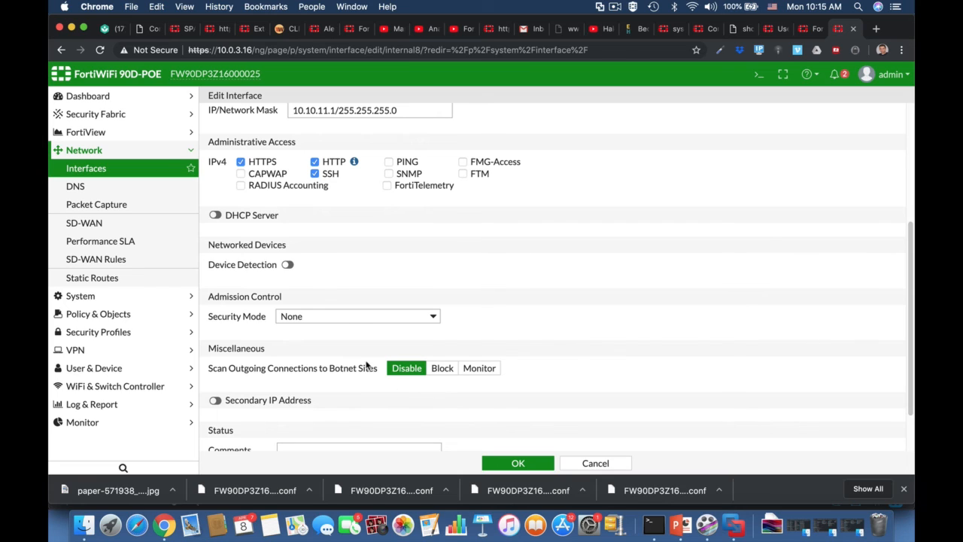
click(350, 316)
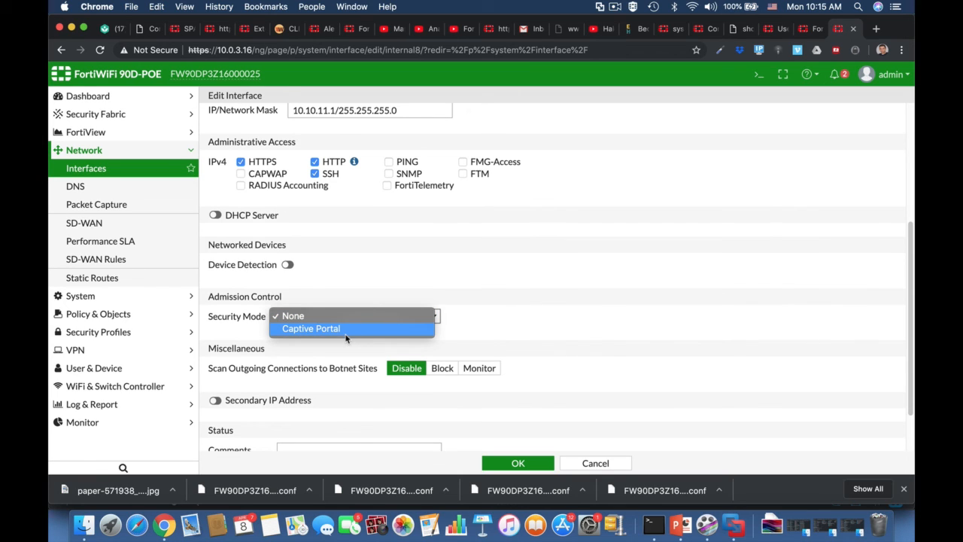
click(473, 326)
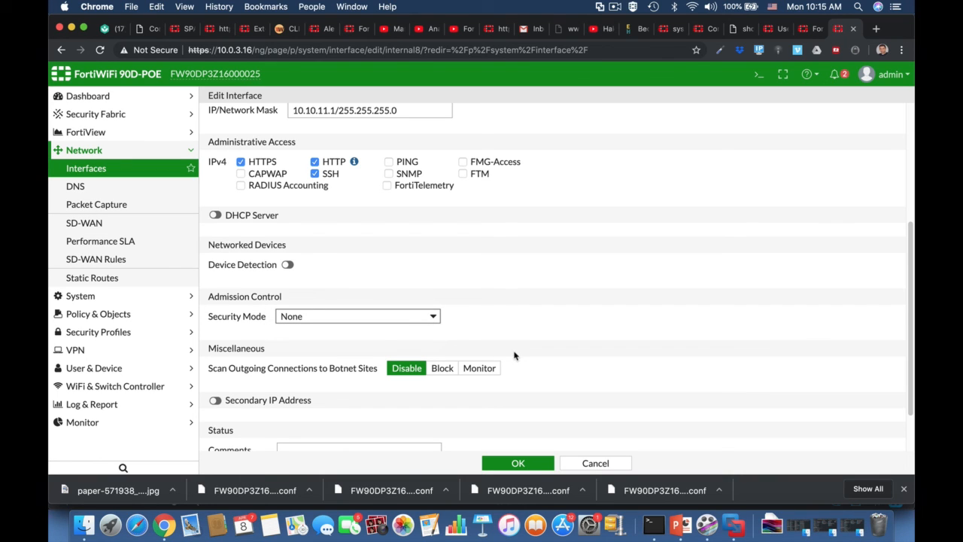
Step: Check the remaining interface settings and enable FTM for IPv4 administrative access
scroll(515, 355, down, 2)
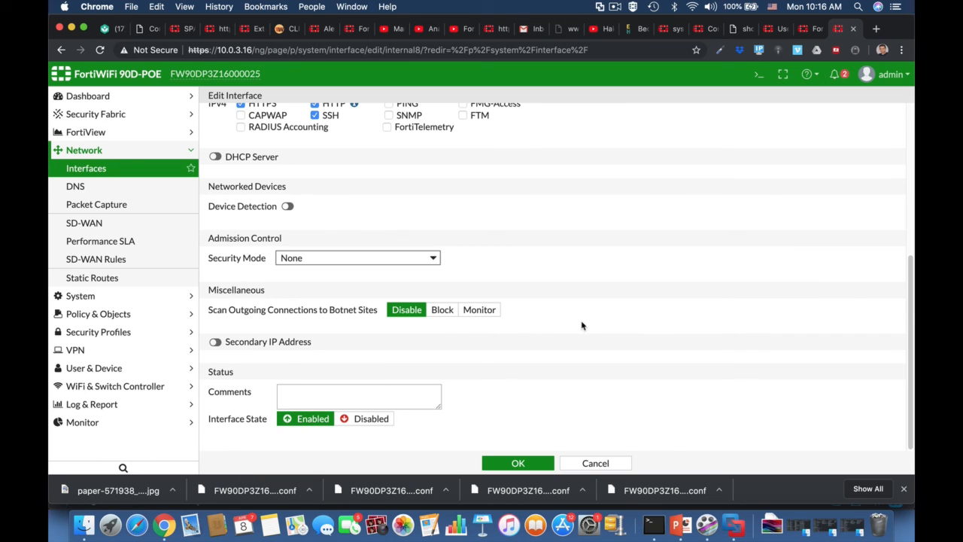
scroll(582, 325, up, 3)
click(464, 222)
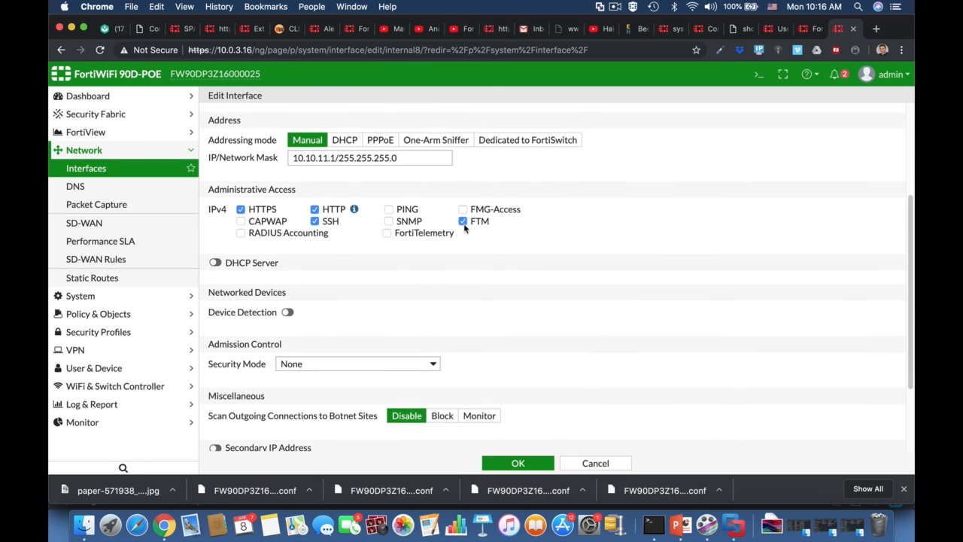